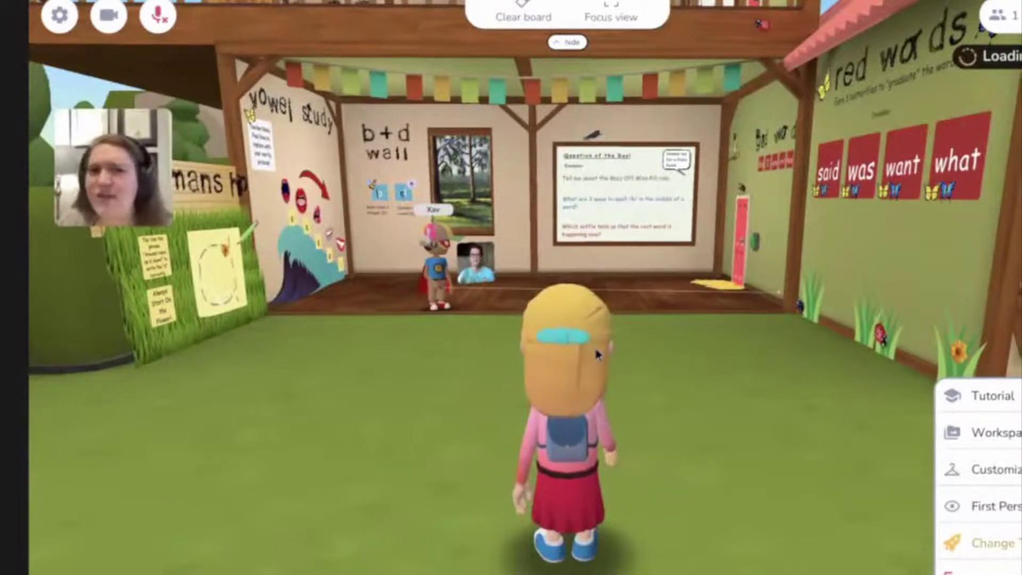
- Look around the courtyard, taking in the vowel study building, the penmanship sign, the spelling board and the How-to-videos board
key(Left)
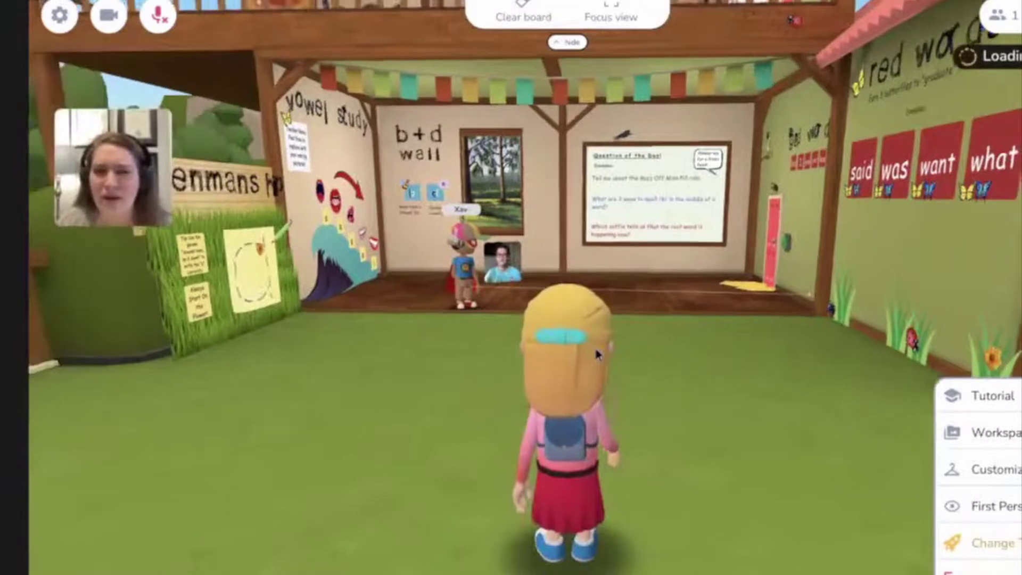
key(Left)
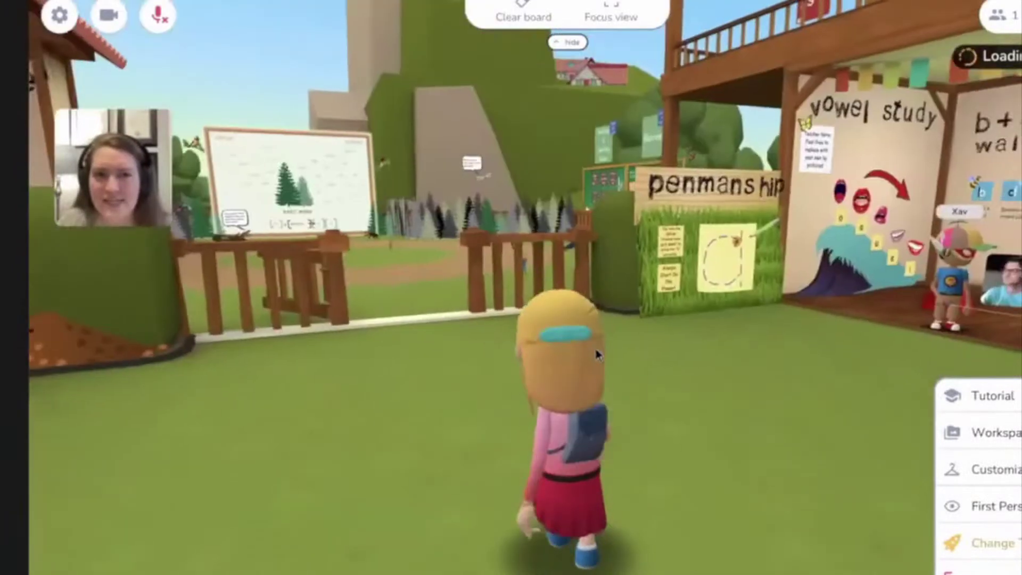
key(Left)
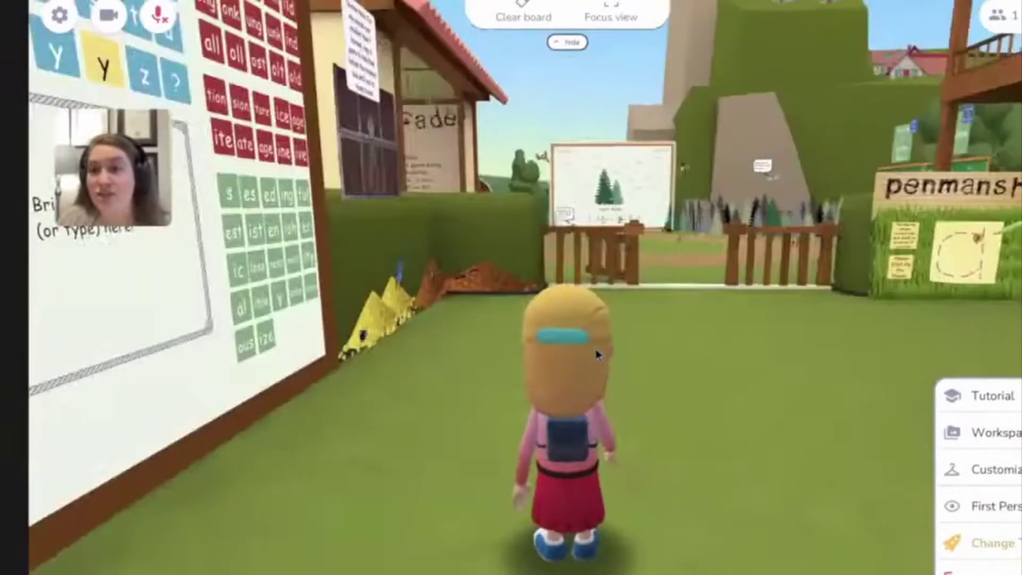
key(Right)
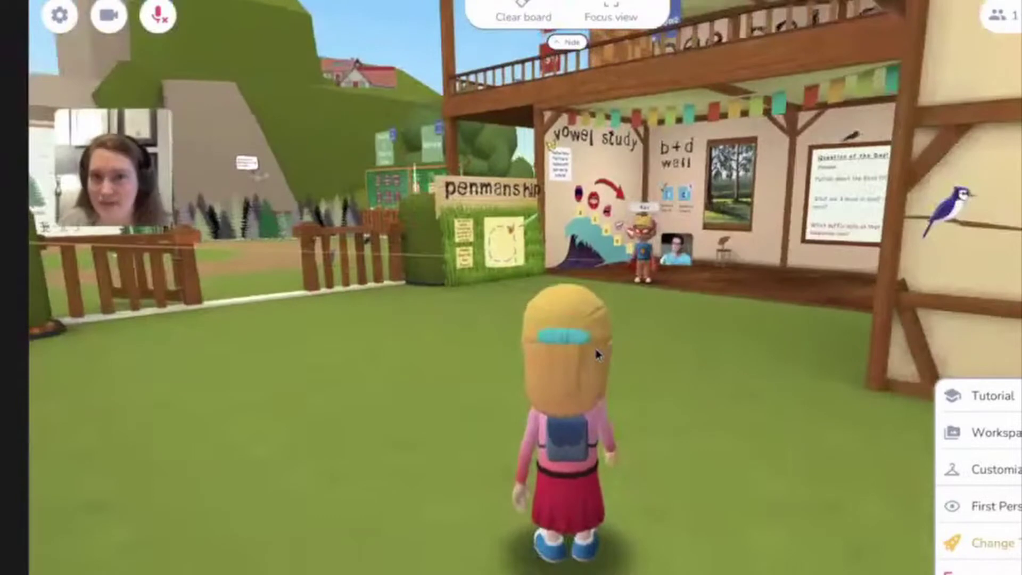
key(Right)
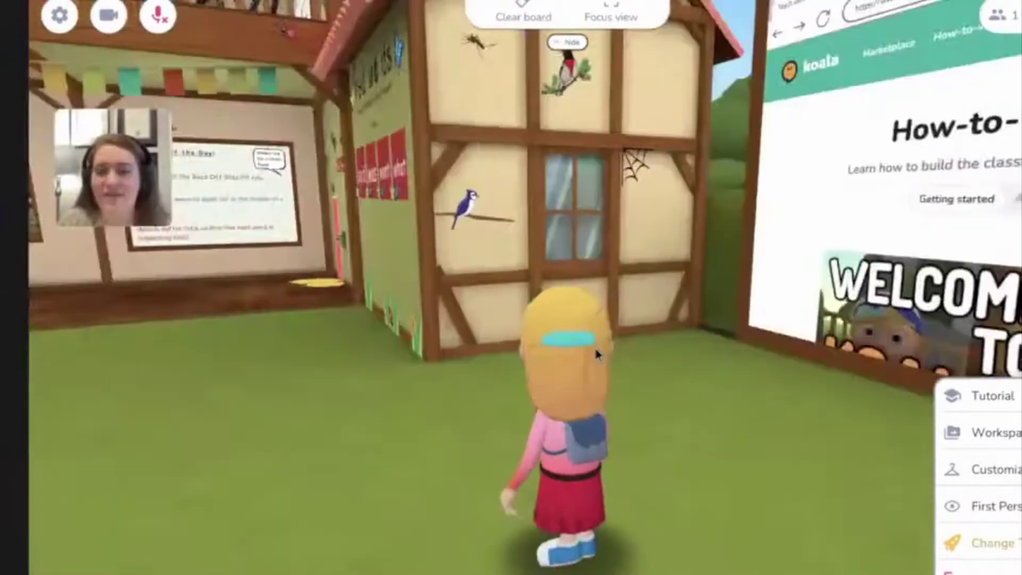
key(Right)
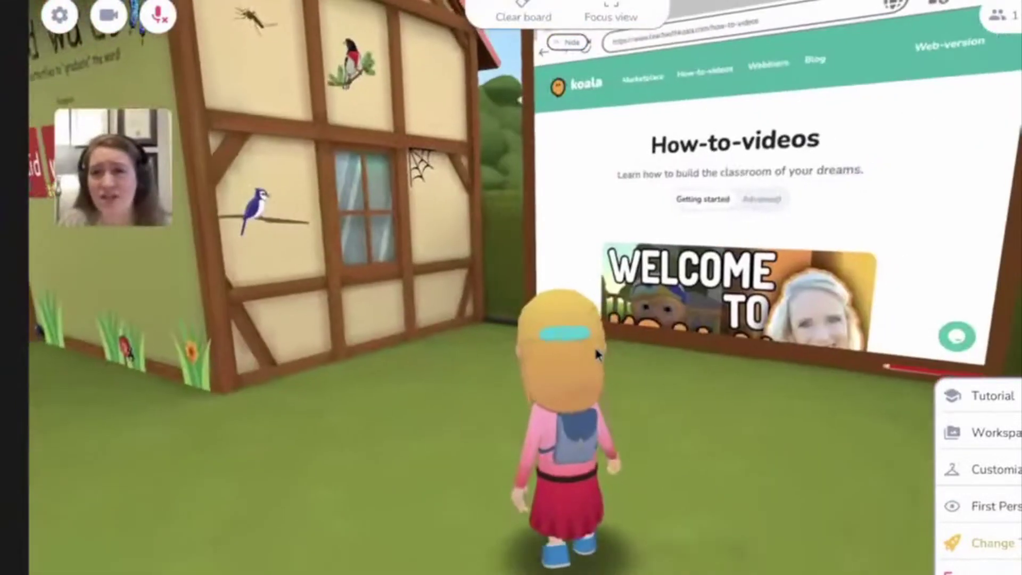
key(Left)
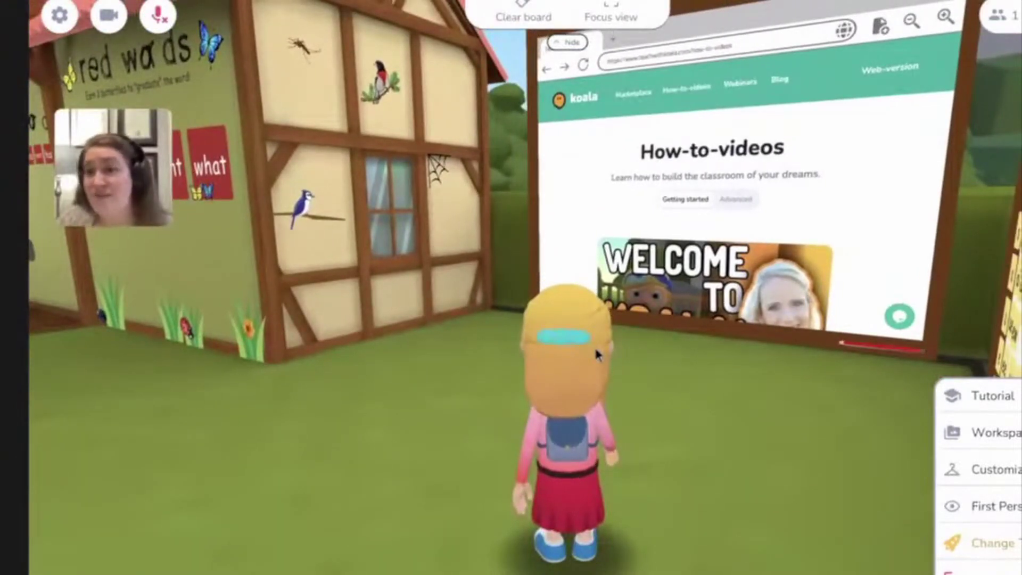
key(Left)
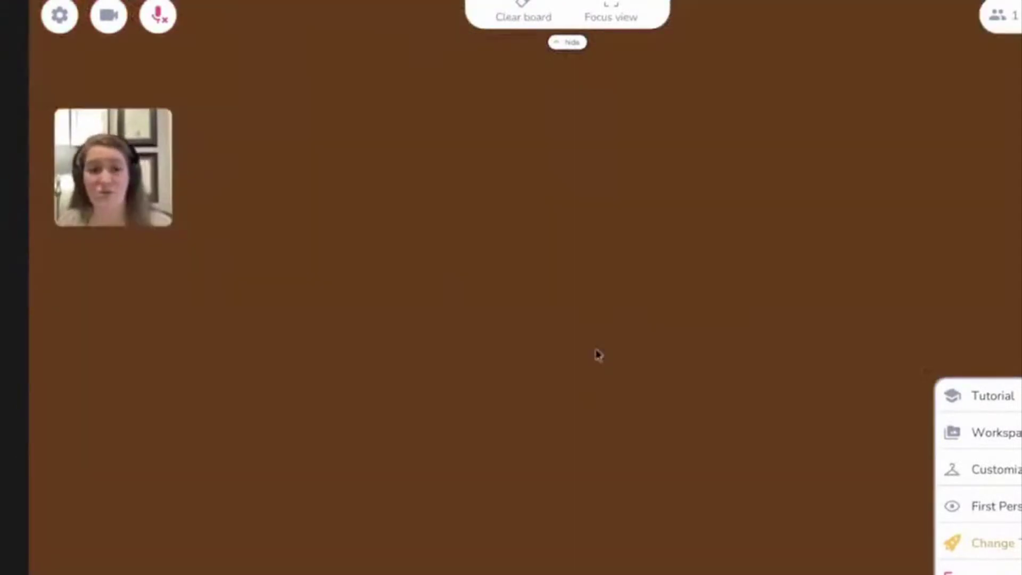
- Walk the avatar onto the covered wooden floor and view the vowel study wall, b+d wall and Question of the Day board
key(Up)
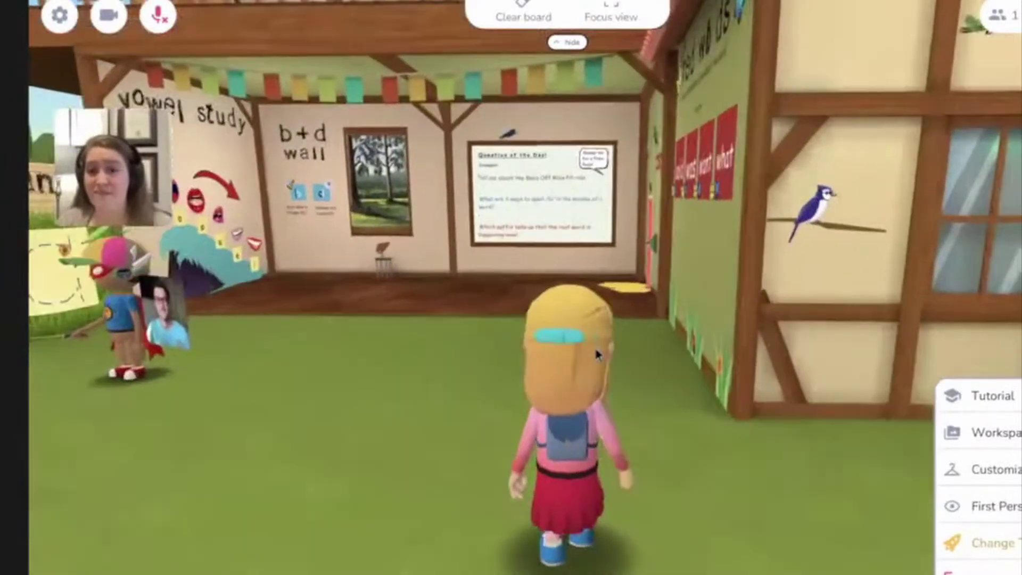
key(Left)
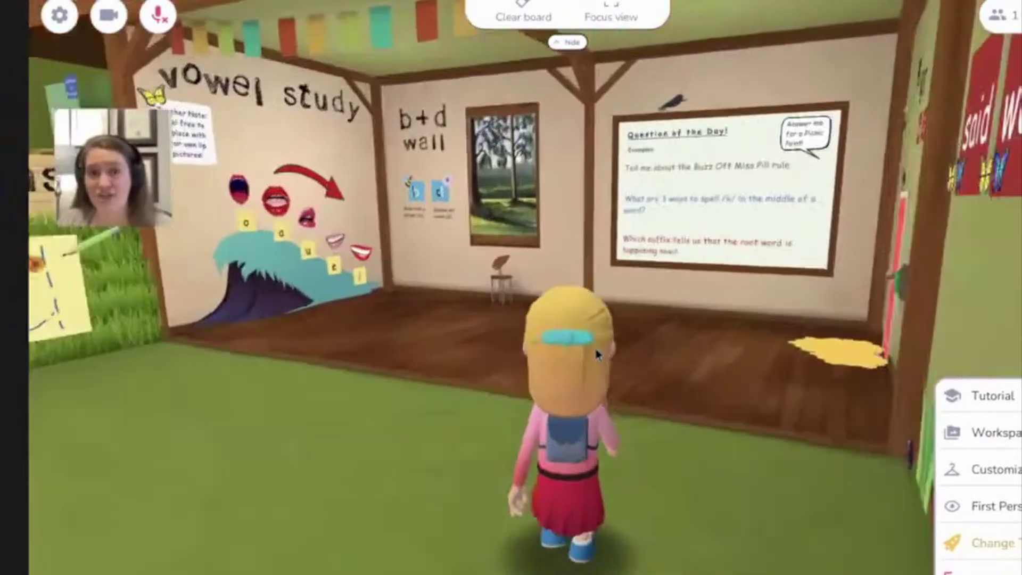
key(Up)
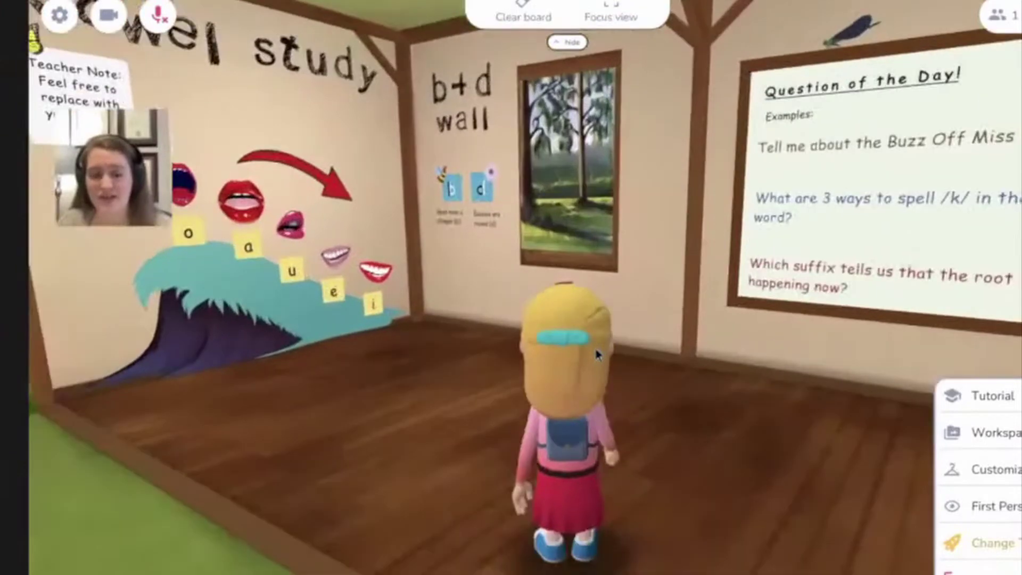
key(Right)
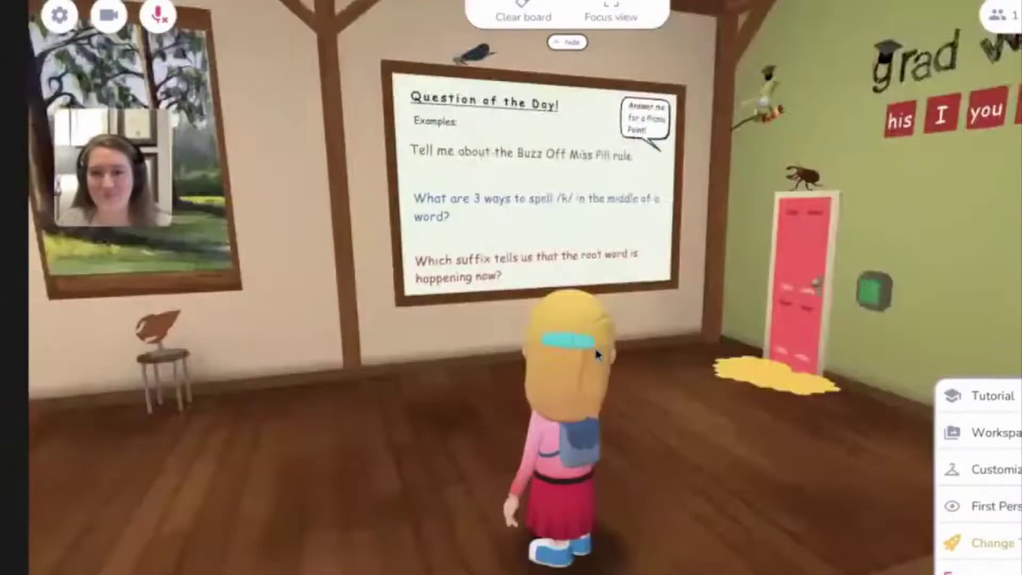
key(Left)
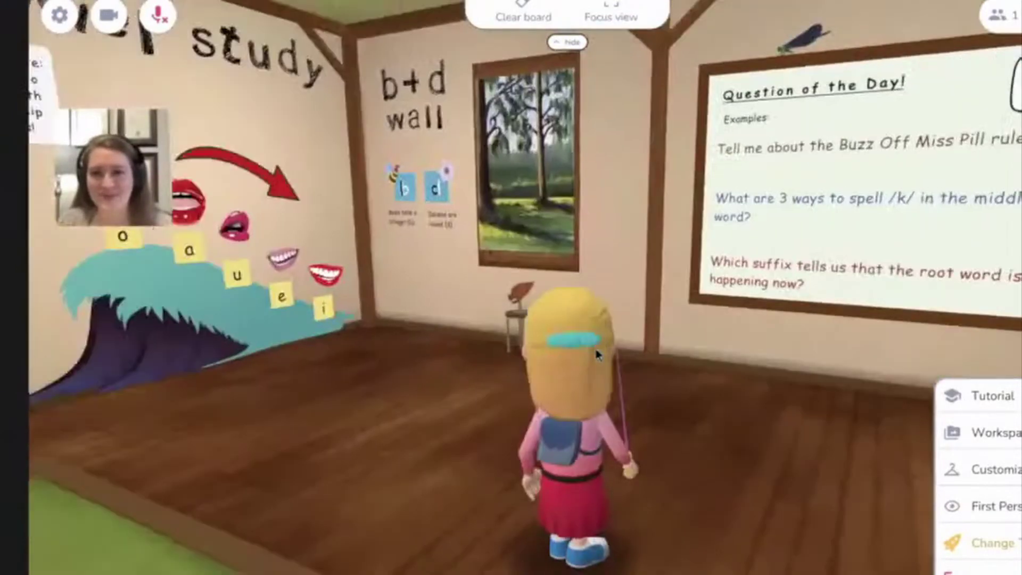
- Walk the avatar over to the penmanship board and face its letter-tracing sheet
key(Right)
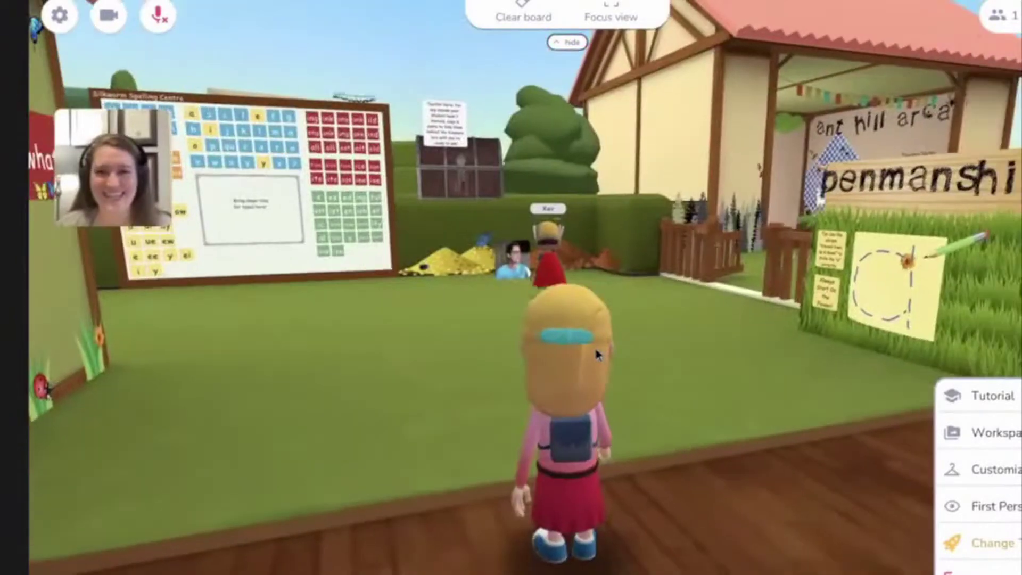
key(Up)
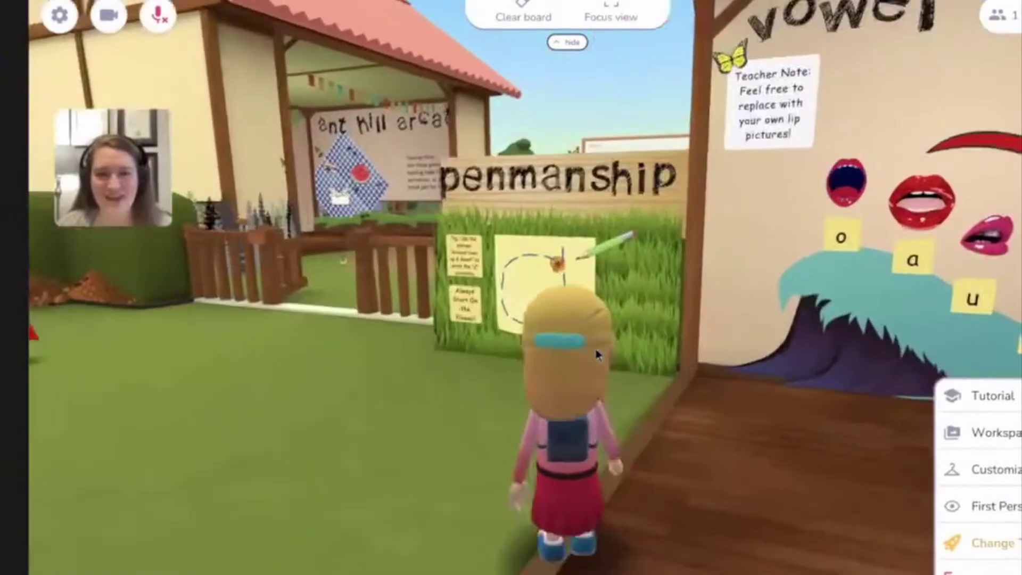
key(Right)
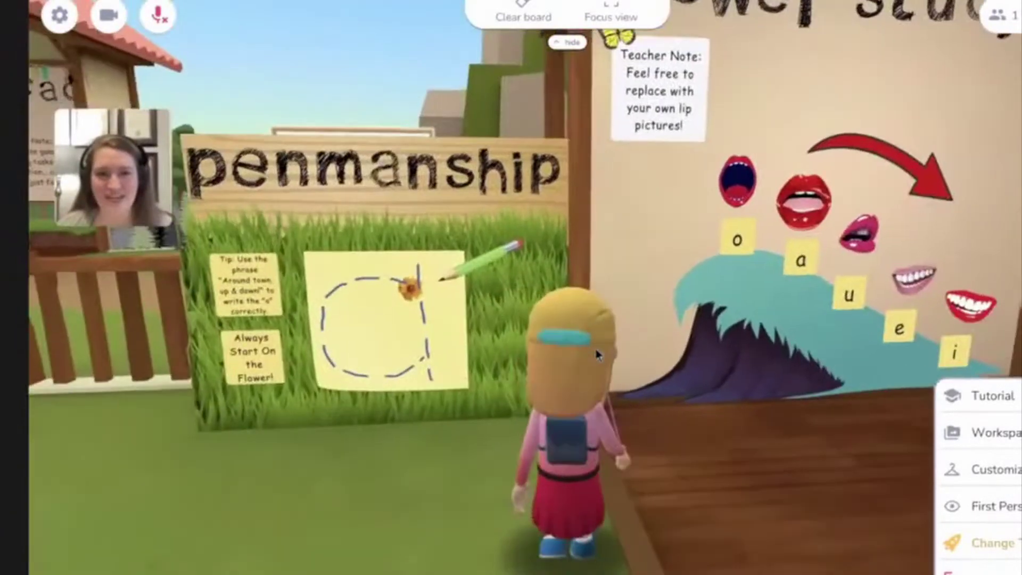
key(Left)
key(Left)
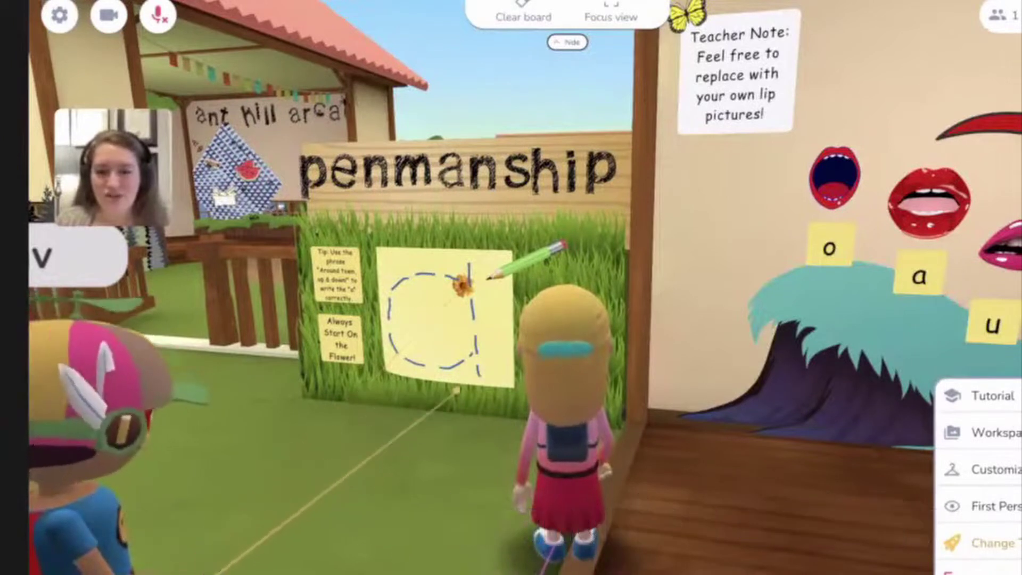
click(846, 258)
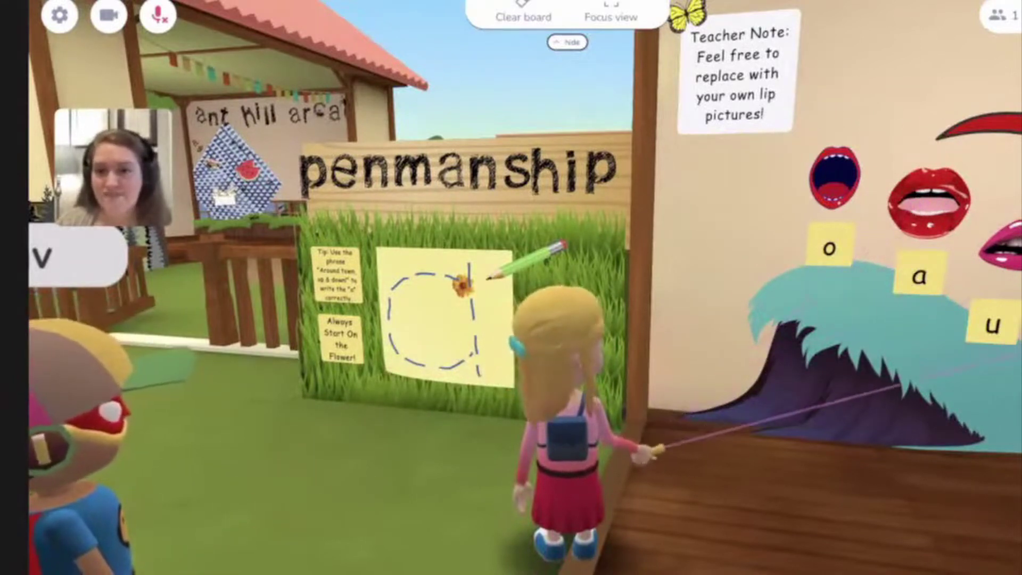
mouse_move(975, 290)
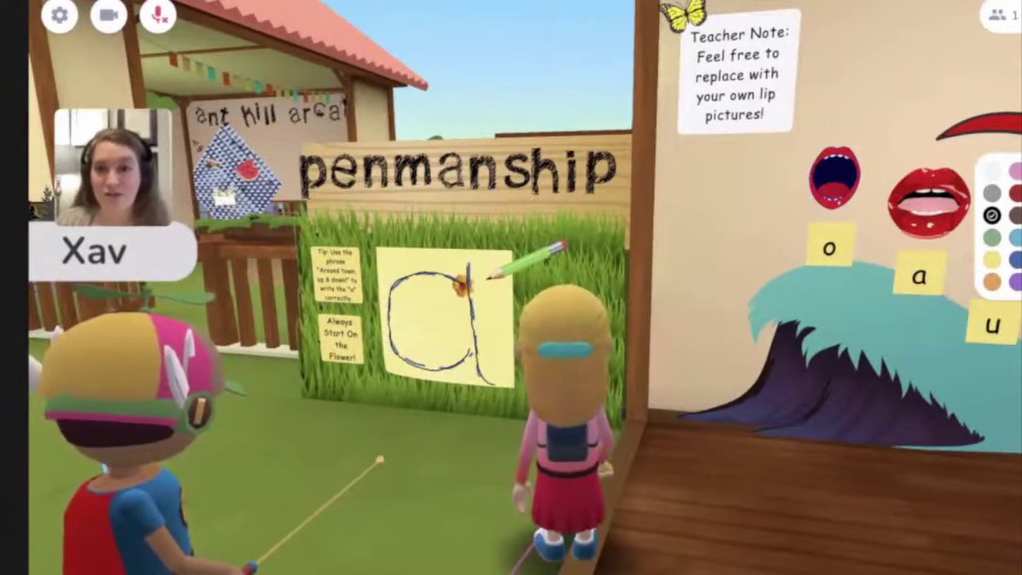
- Leave the penmanship board and walk the avatar across the grass to the wooden fence opening
key(Down)
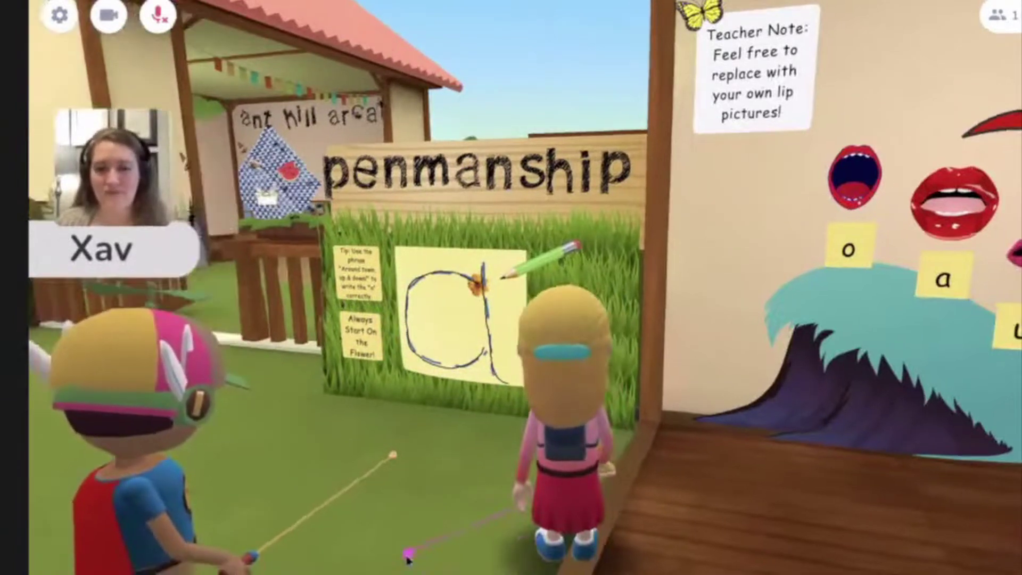
key(Left)
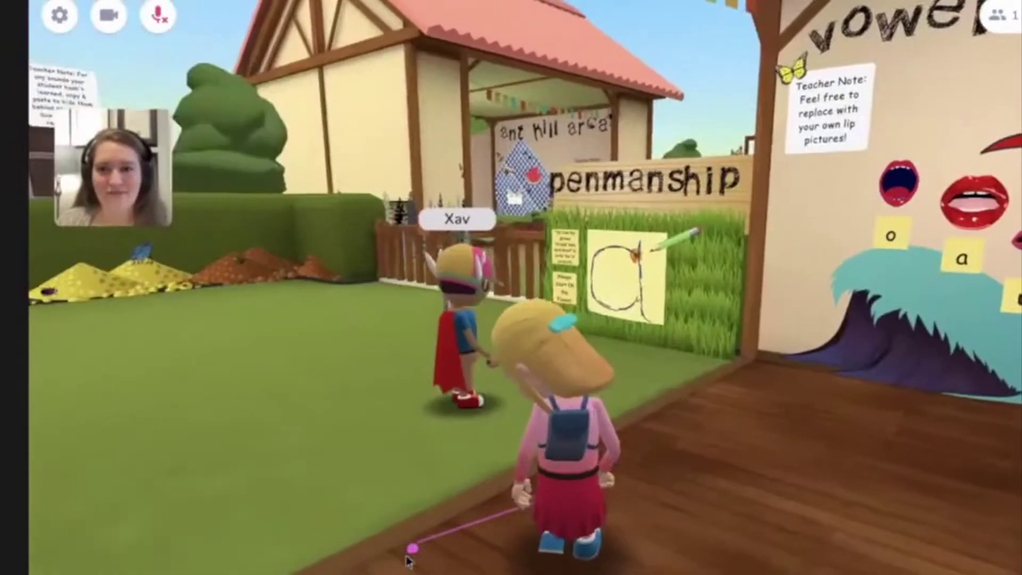
key(Right)
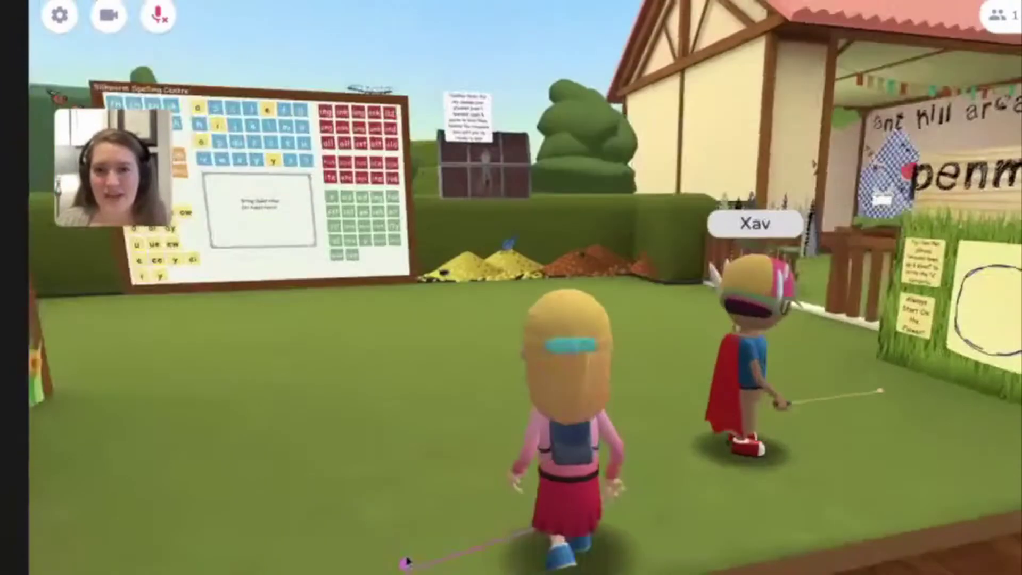
key(Right)
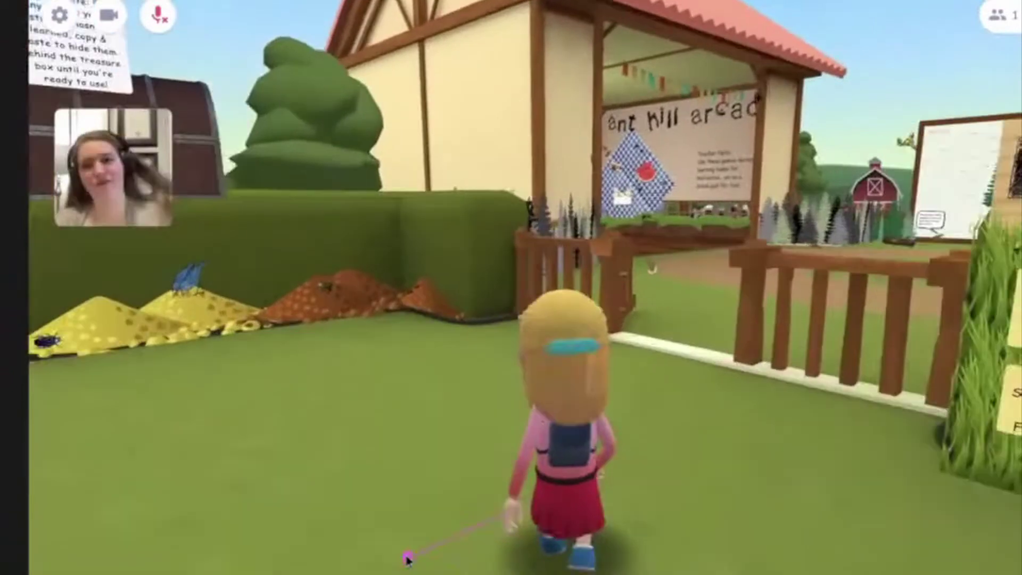
key(Right)
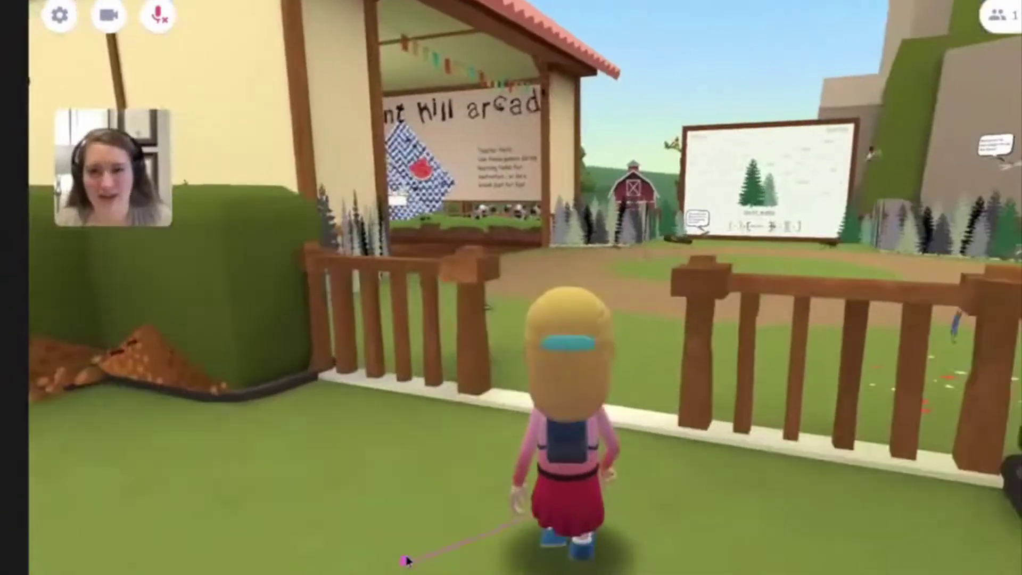
key(Right)
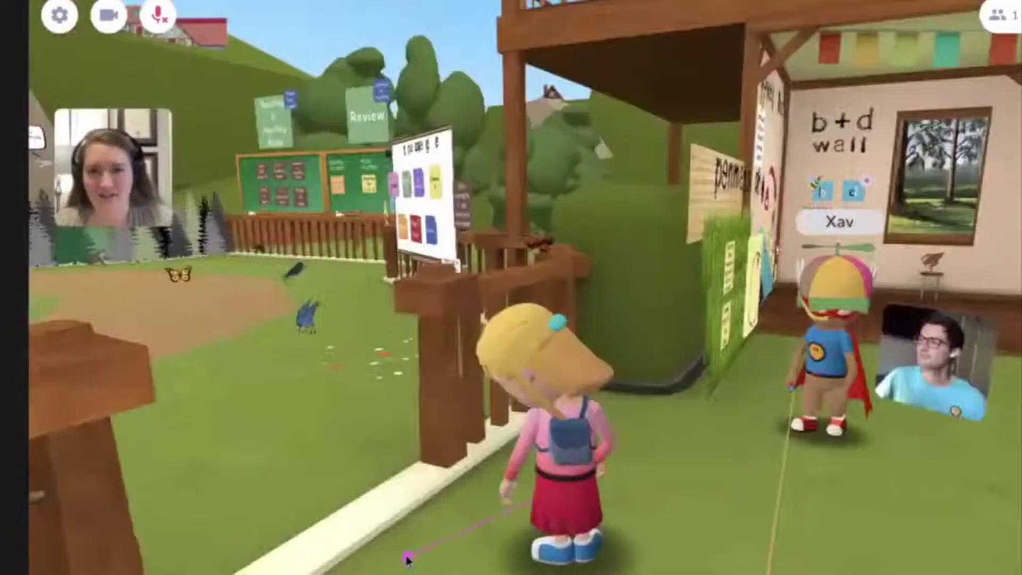
key(Left)
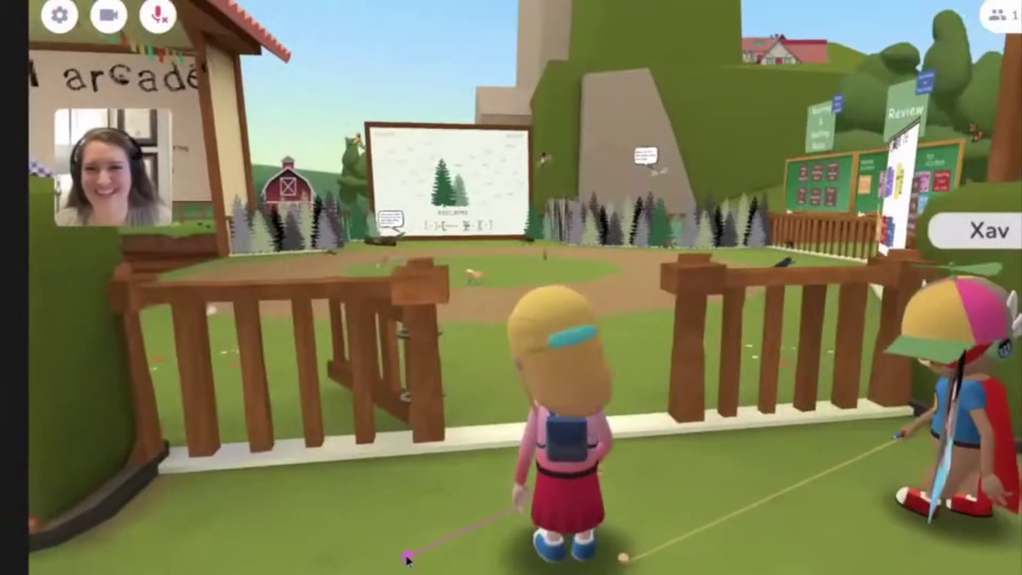
key(Left)
key(Right)
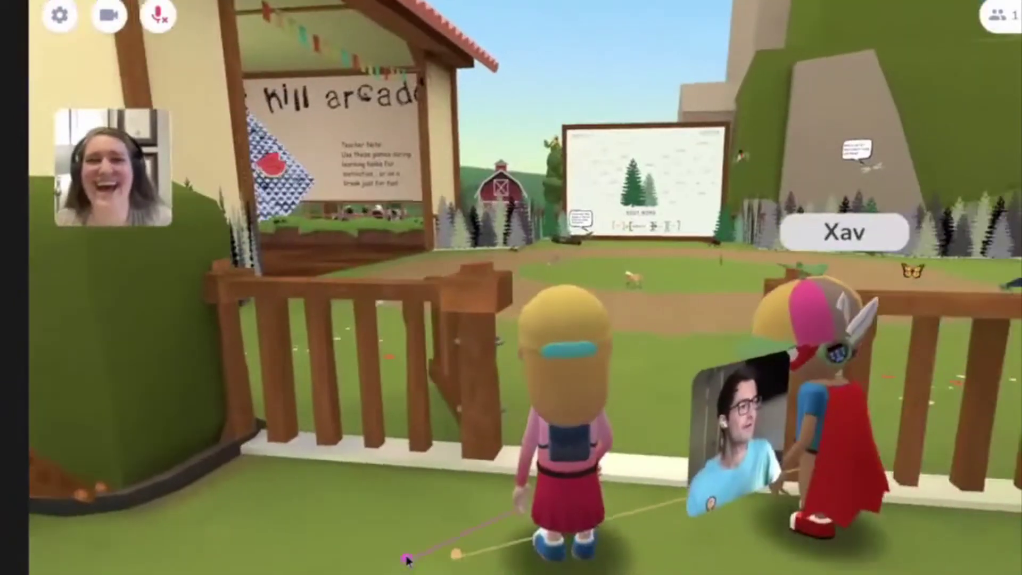
- Walk the avatar through the fence opening and across the field to the prefix, suffix and root word board
key(Up)
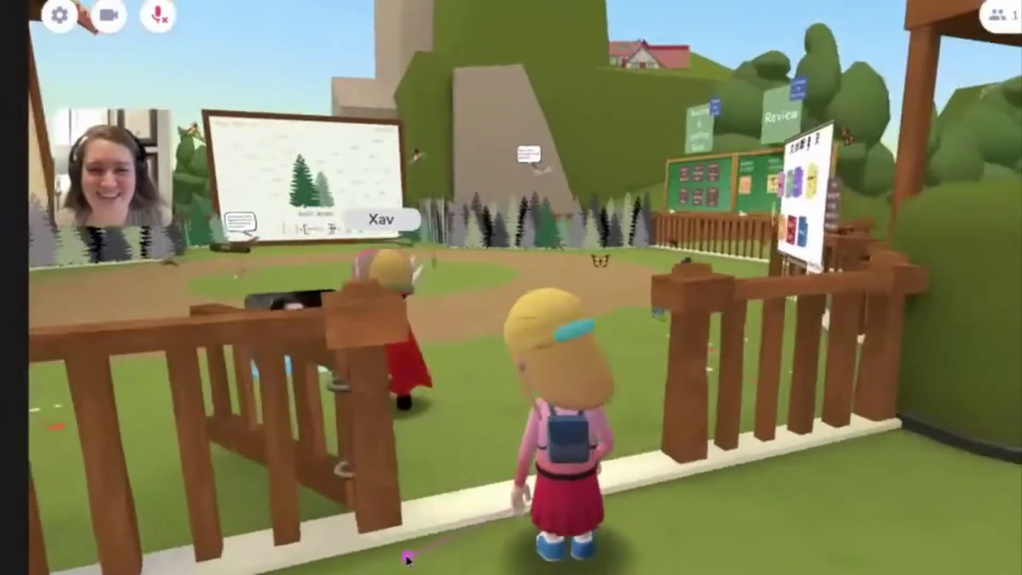
key(Left)
key(Up)
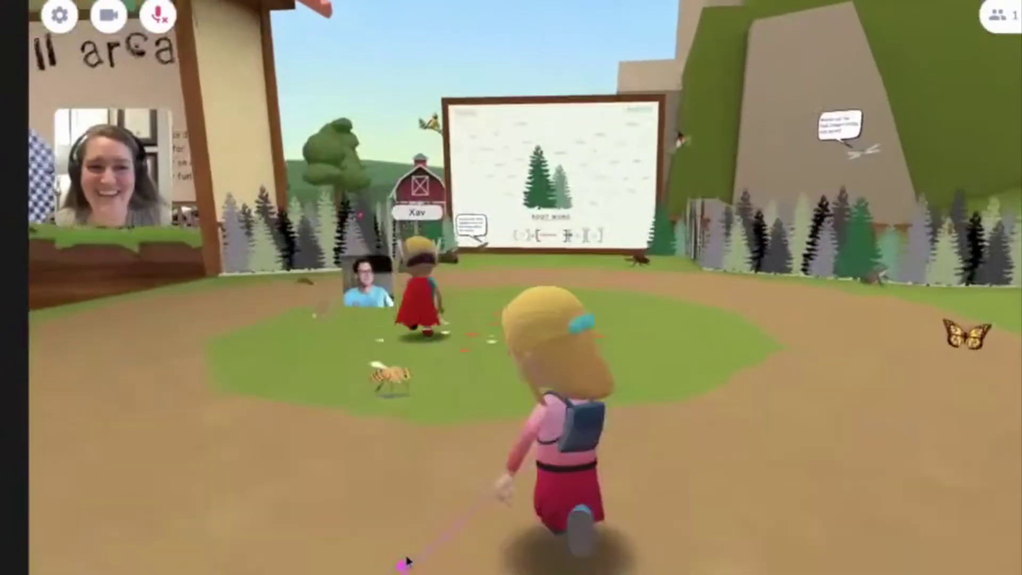
key(Up)
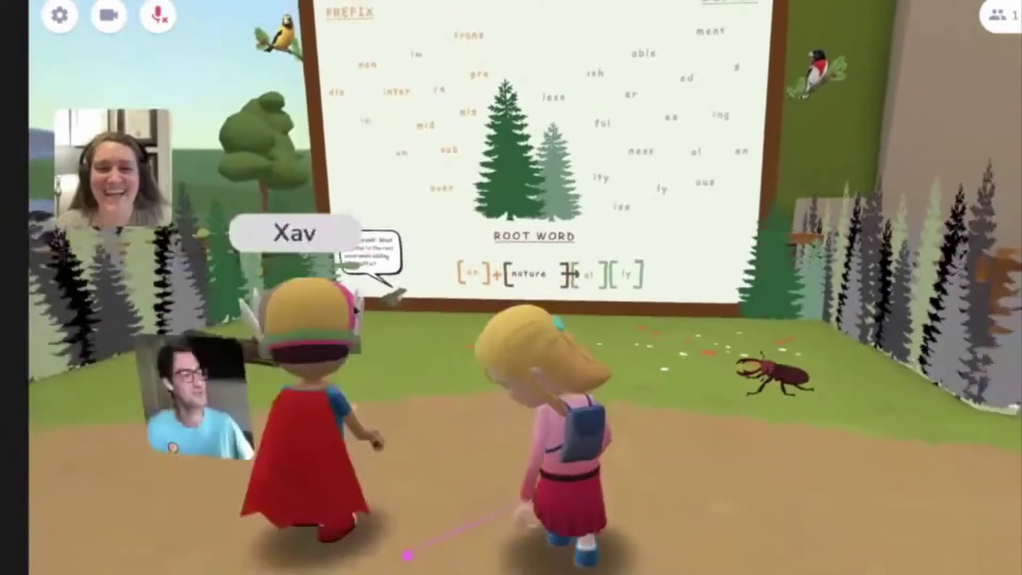
- Select the prefix, suffix and root word board and open it in focus view
drag(685, 351, 690, 314)
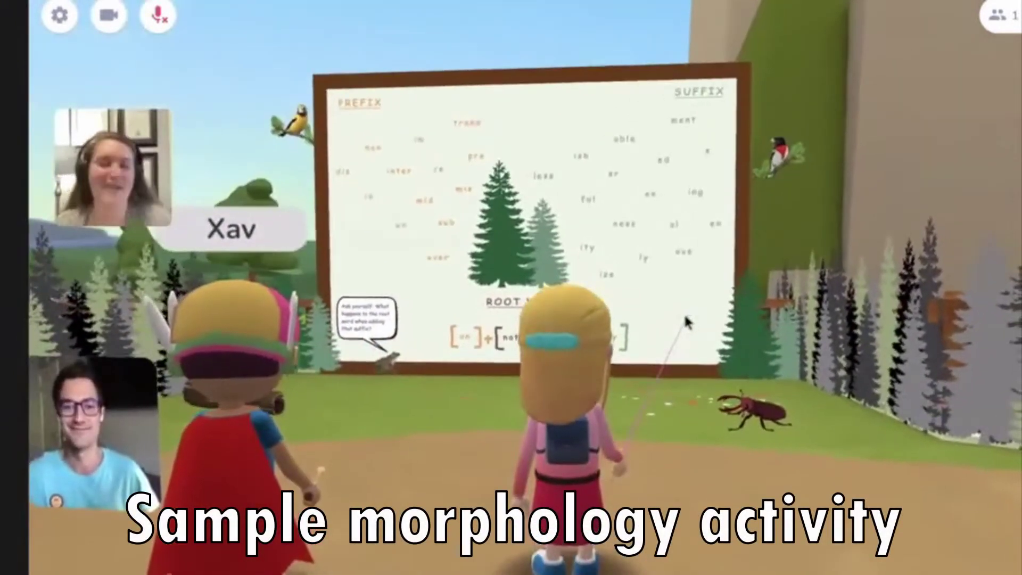
click(687, 322)
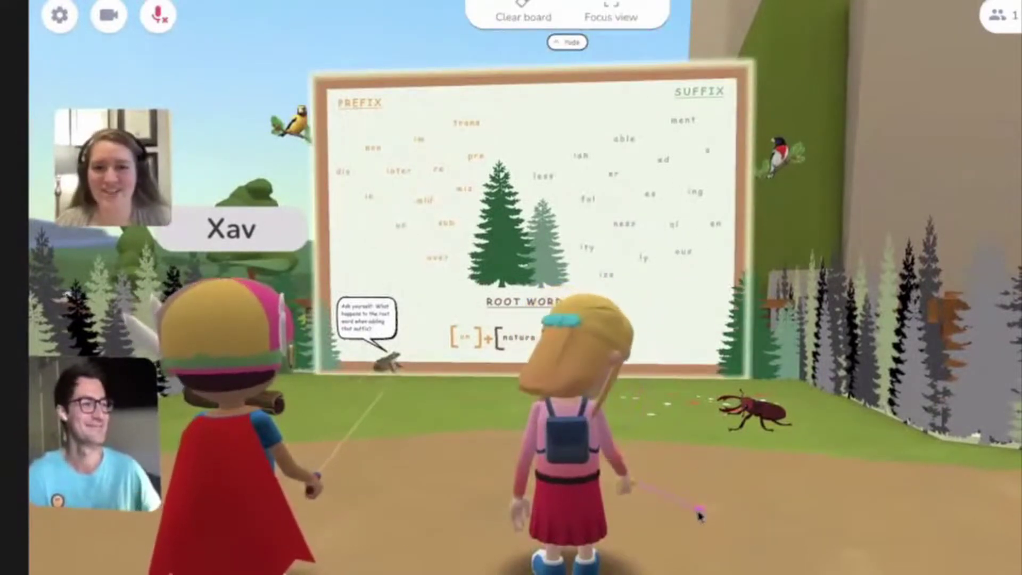
click(607, 21)
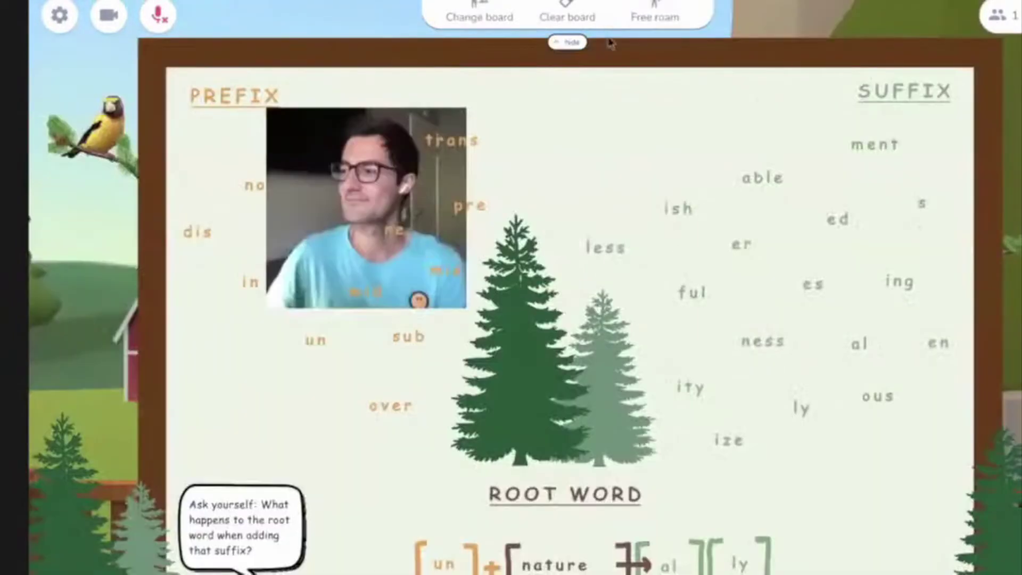
- Move the teacher's webcam video to the board's upper edge, beside the SUFFIX heading and clear of the word parts
drag(672, 175, 652, 61)
scroll(644, 109, down, 5)
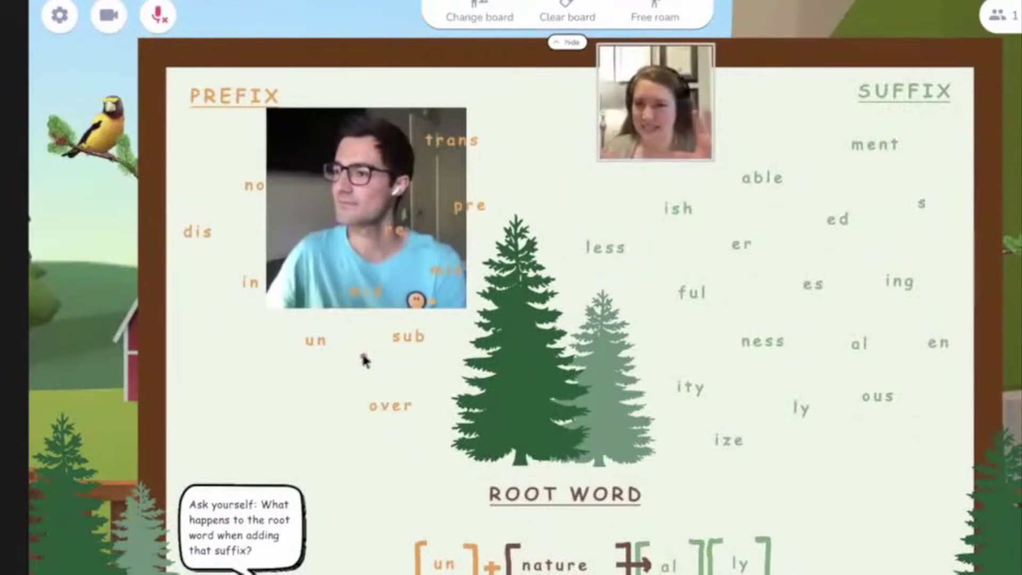
drag(651, 111, 749, 65)
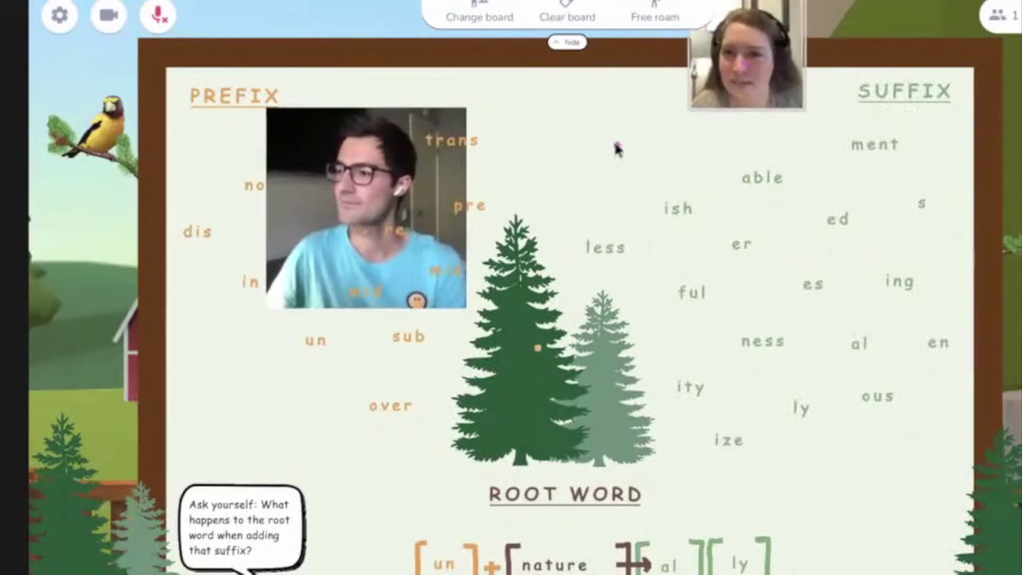
- Move the man's webcam video to the board's upper edge beside the PREFIX heading and add the glasses image from the image library
drag(366, 231, 364, 67)
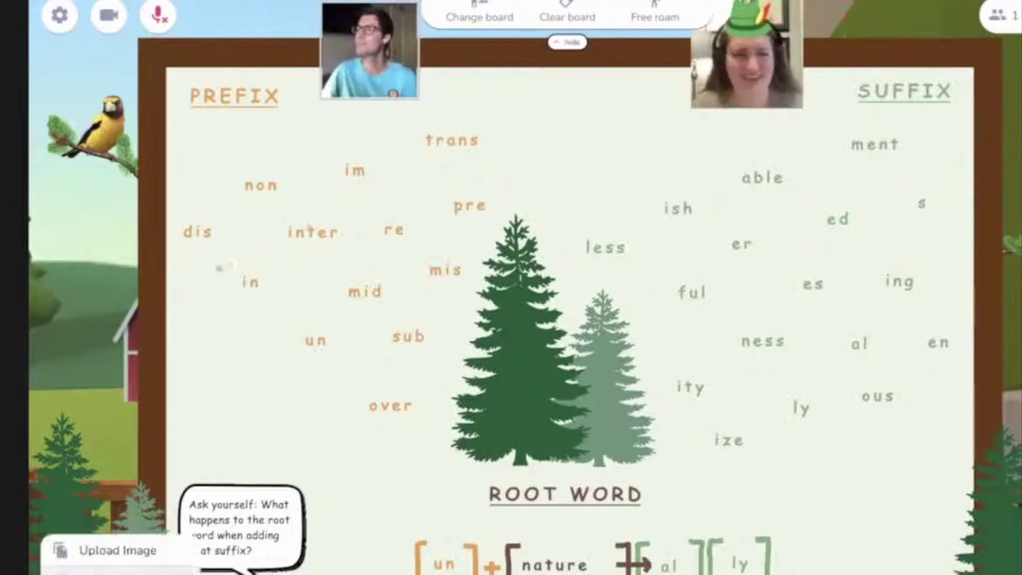
click(117, 550)
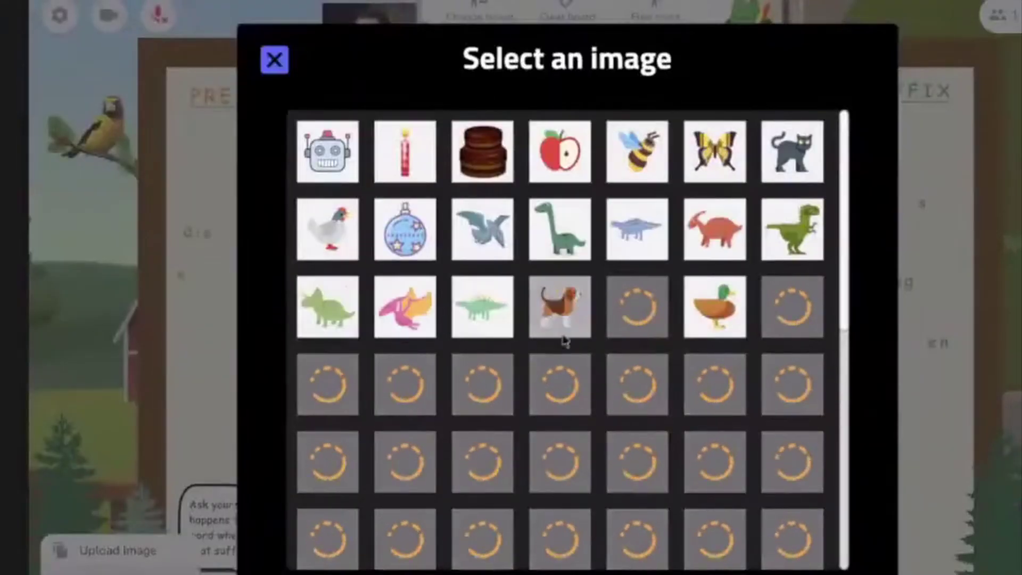
scroll(612, 406, down, 2)
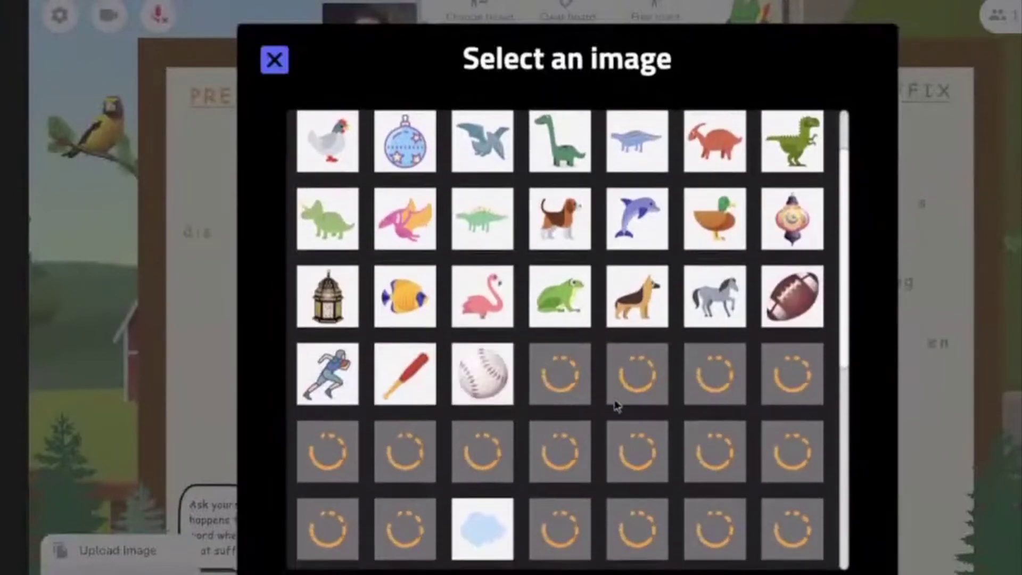
scroll(614, 421, down, 3)
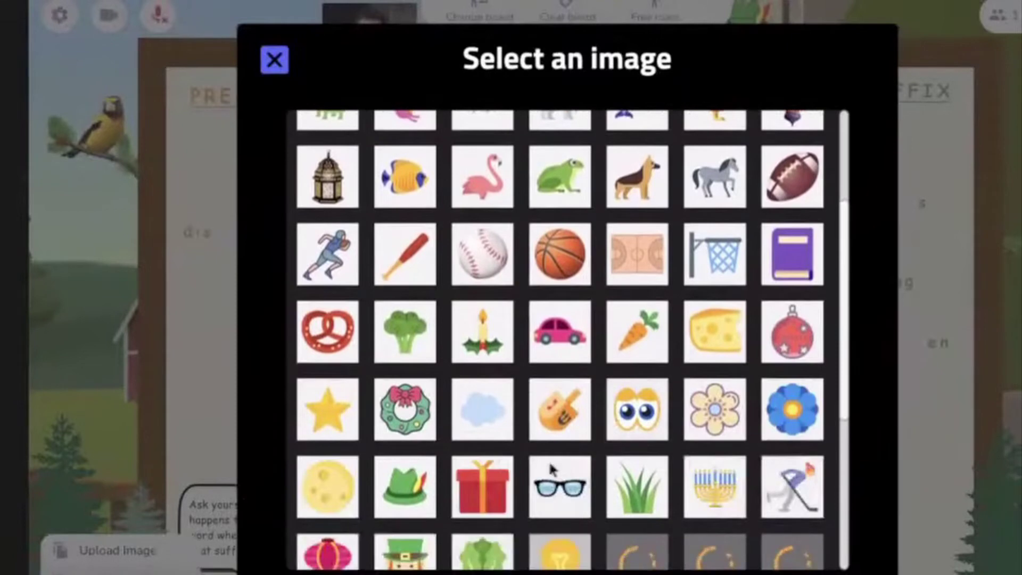
scroll(559, 452, down, 1)
scroll(559, 452, down, 1)
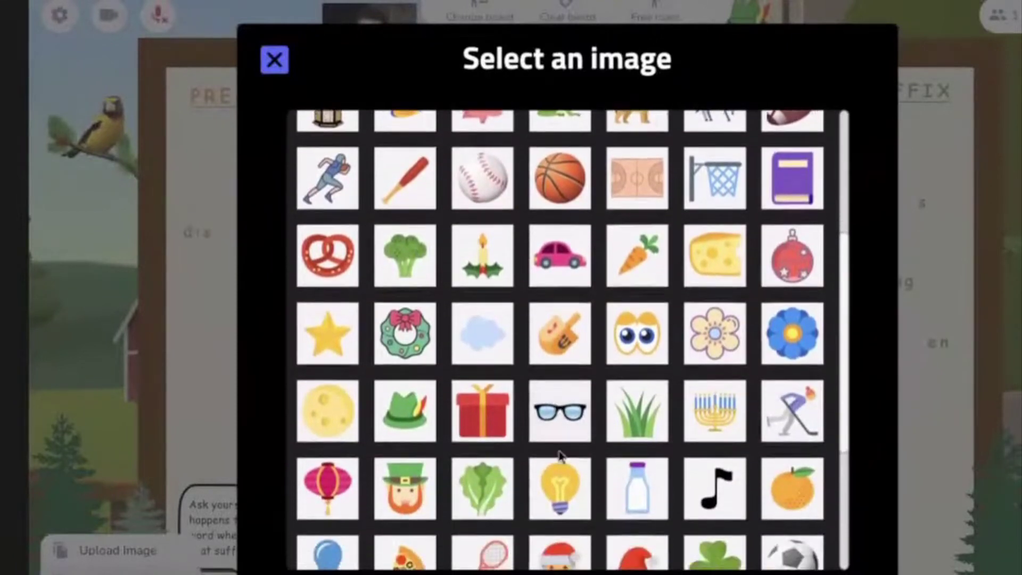
click(559, 379)
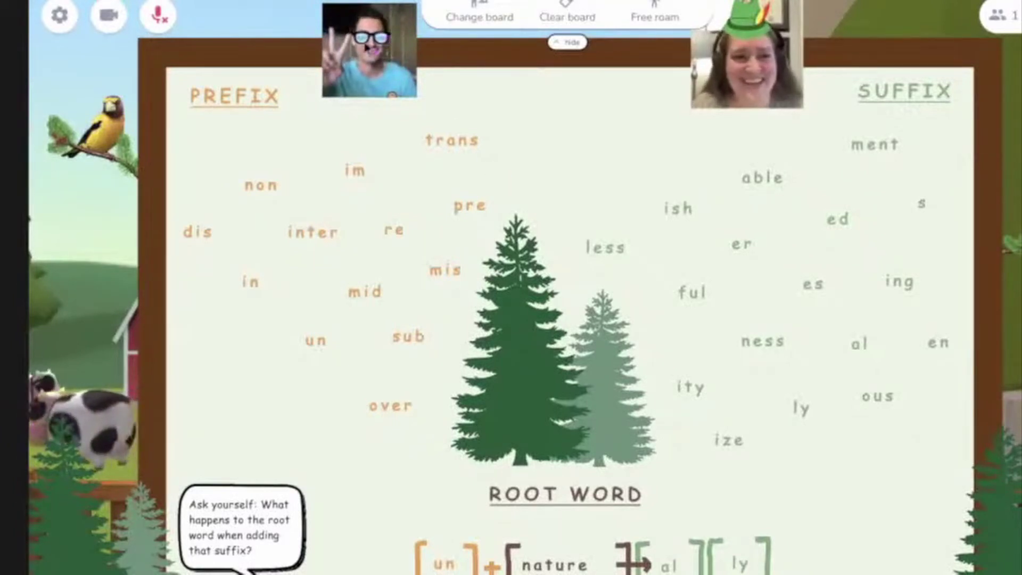
- Move the glasses off the man's face to the space beside his webcam video and shift the video slightly toward them
drag(360, 44, 272, 30)
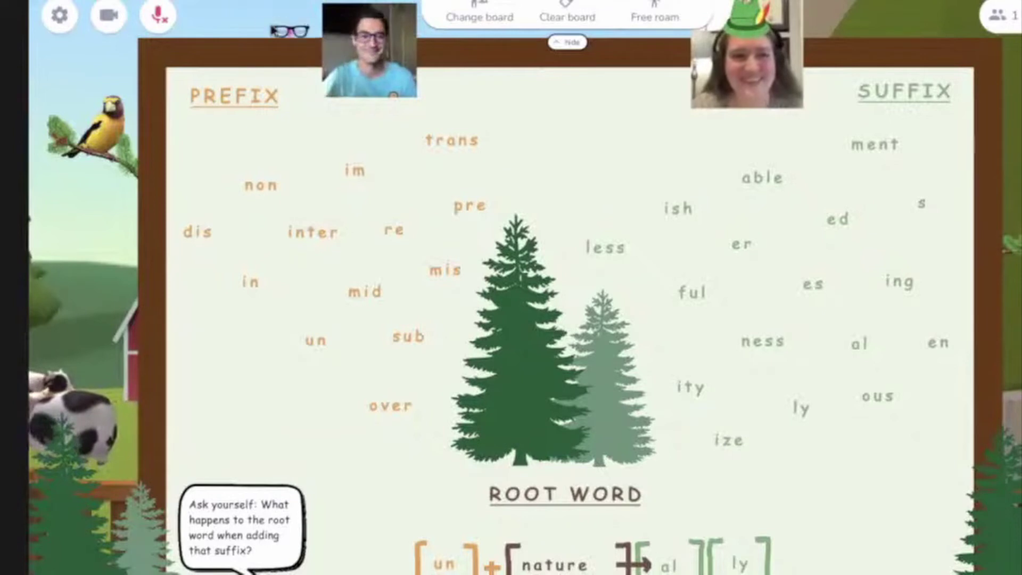
drag(361, 49, 348, 48)
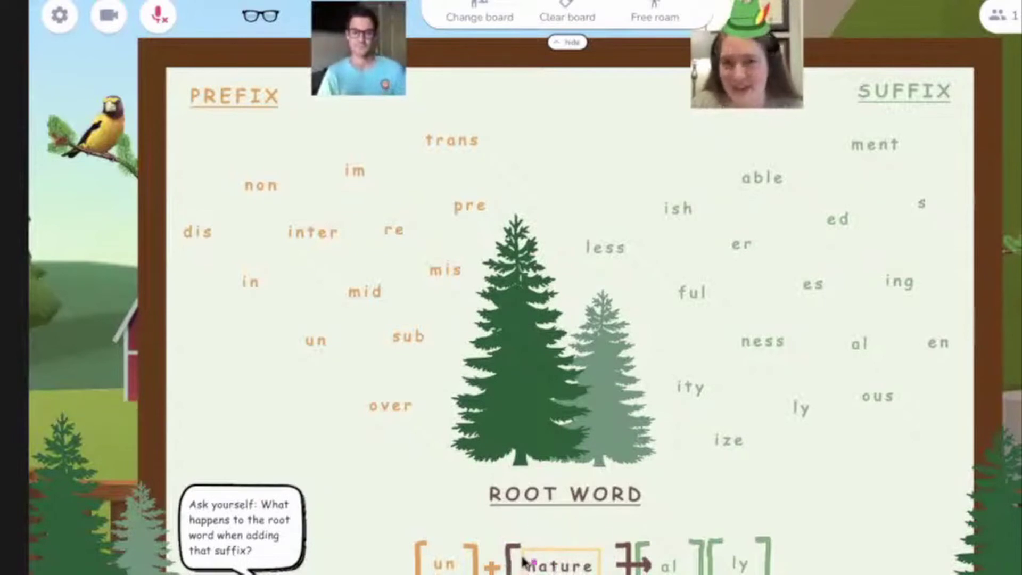
- Replace the root word "nature" in the word-building brackets with "hay"
double_click(561, 567)
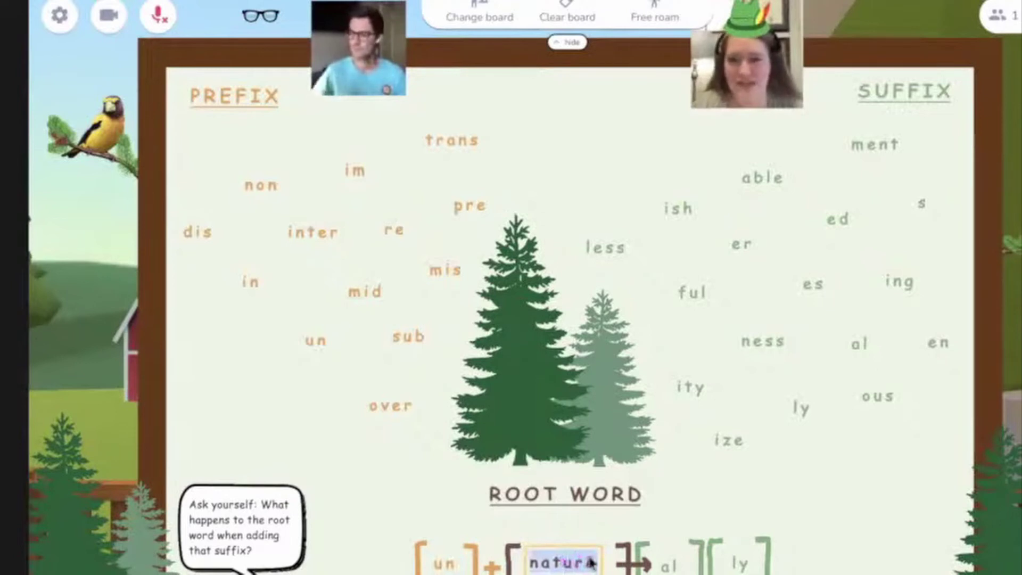
key(BackSpace)
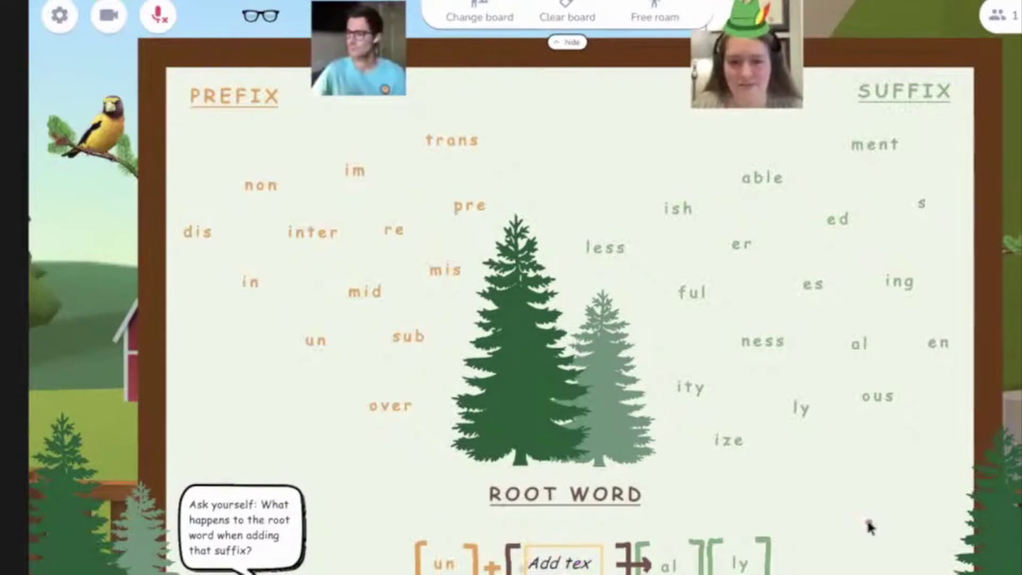
click(556, 568)
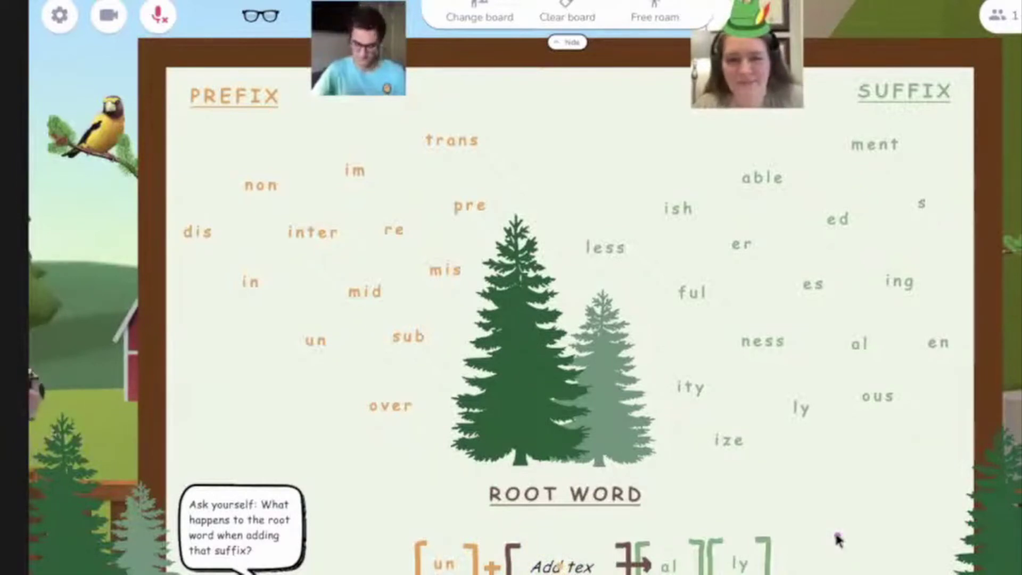
text(hay)
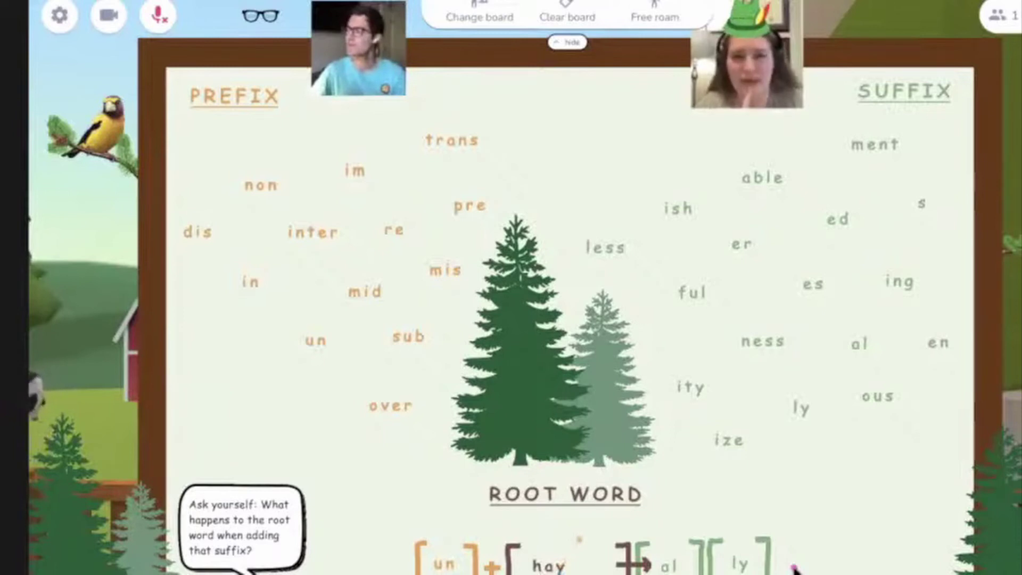
- Change the root word in the brackets to "pay"
key(BackSpace)
key(BackSpace)
key(BackSpace)
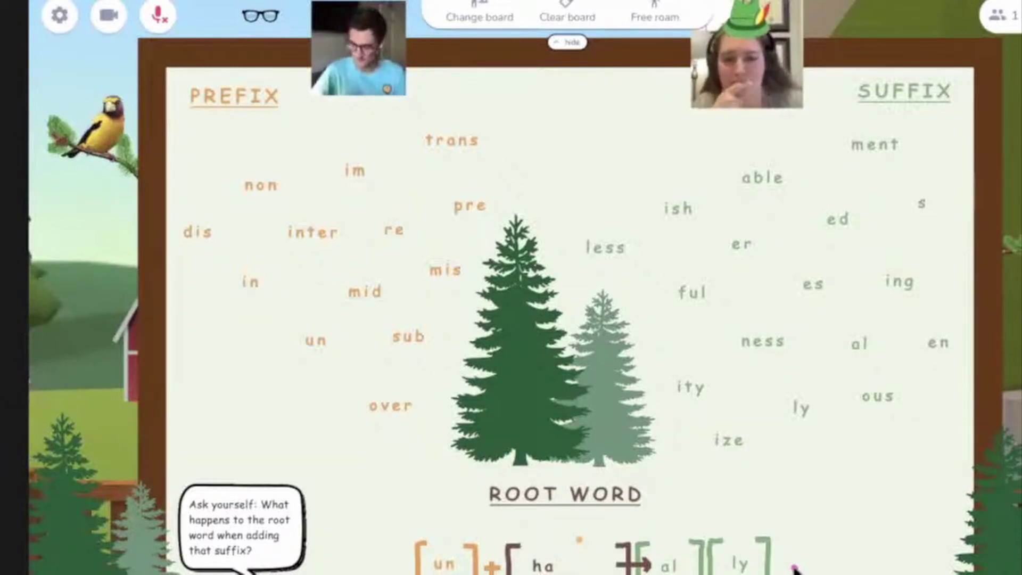
text(pay)
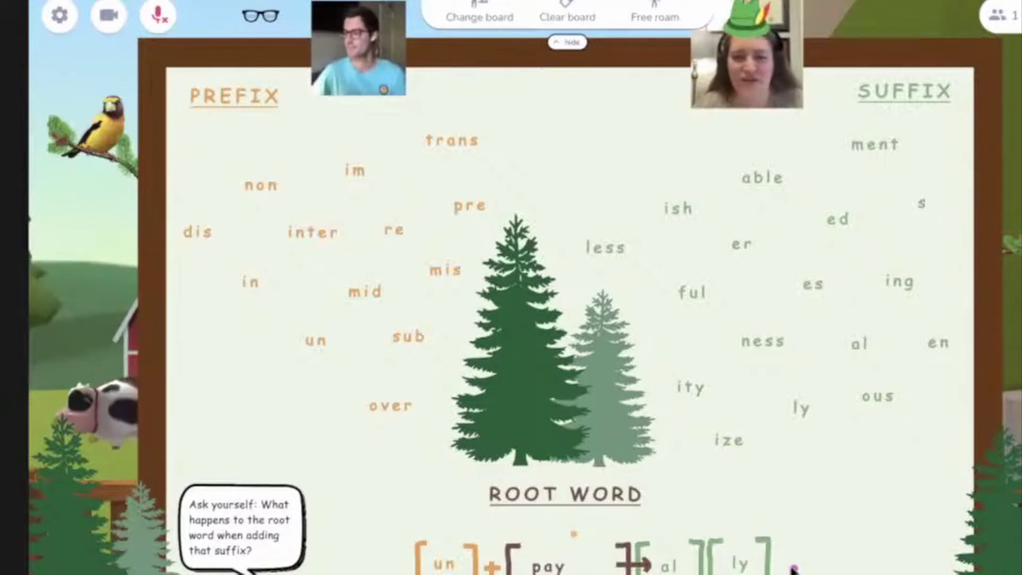
- Empty the affix brackets by moving "un" back among the prefixes and "al" and "ly" back among the suffixes
drag(450, 560, 246, 359)
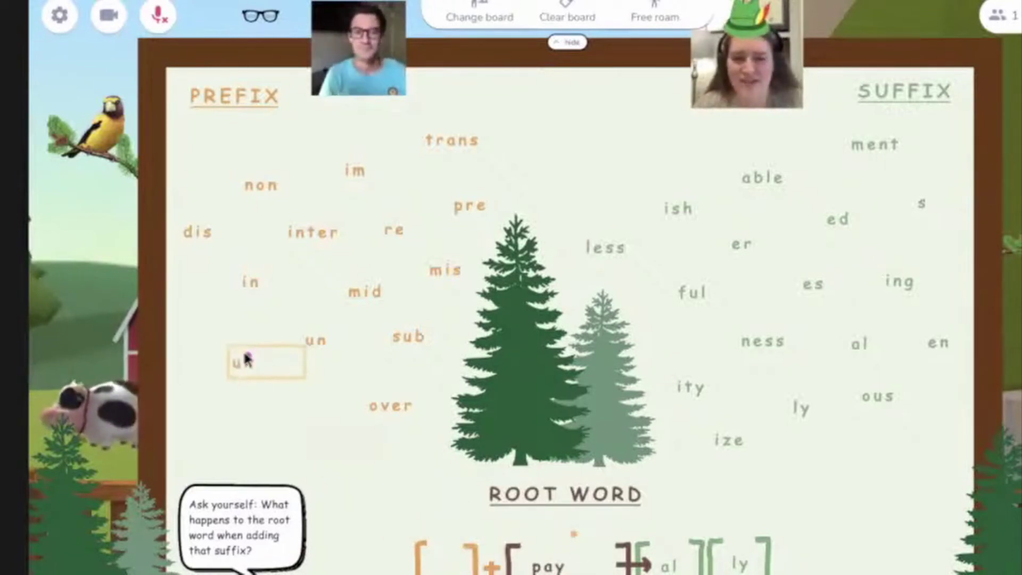
drag(668, 564, 873, 463)
drag(741, 563, 789, 477)
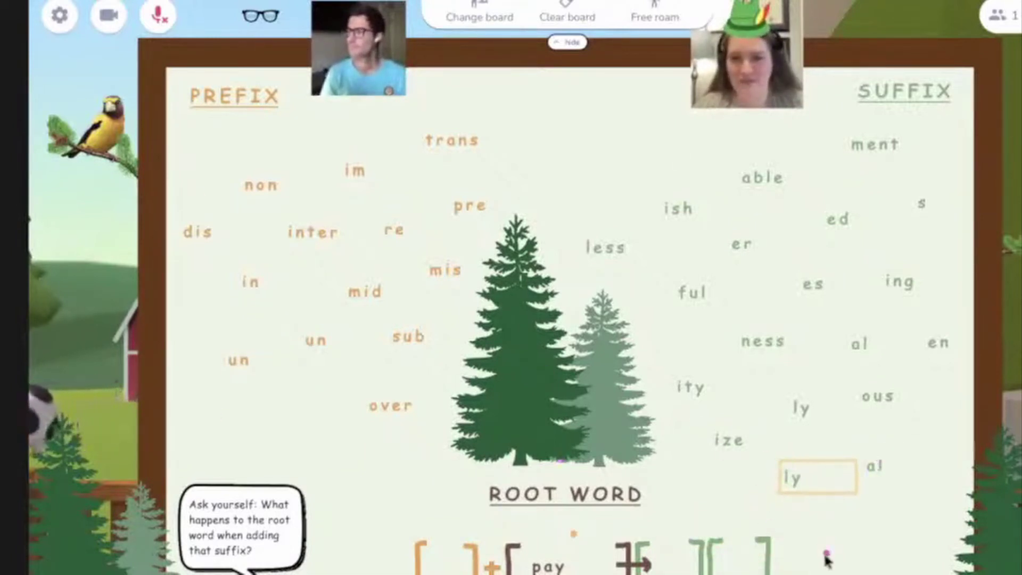